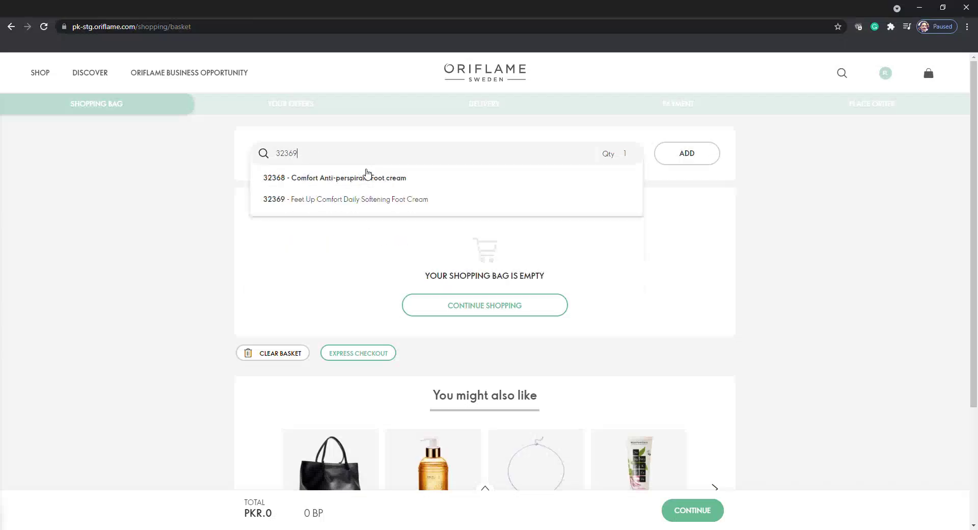
# - Add product 32369, Feet Up Comfort Daily Softening Foot Cream, with quantity 4 and continue to the Sales Action 80 - 119 offer
pyautogui.click(371, 184)
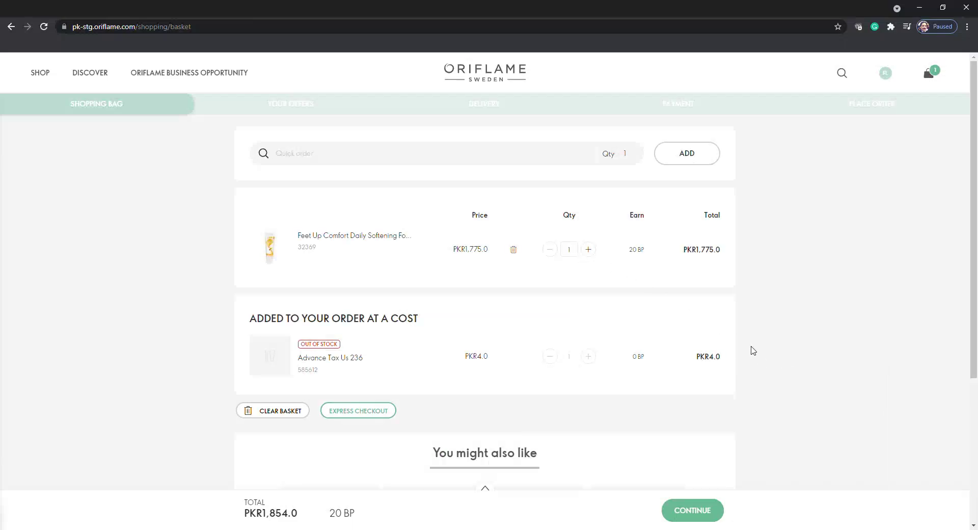
pyautogui.click(599, 307)
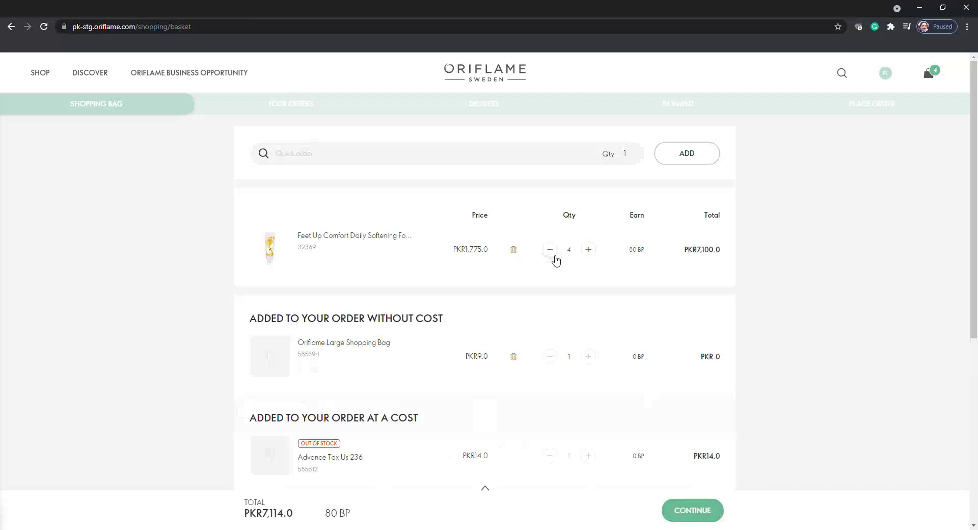
pyautogui.click(699, 511)
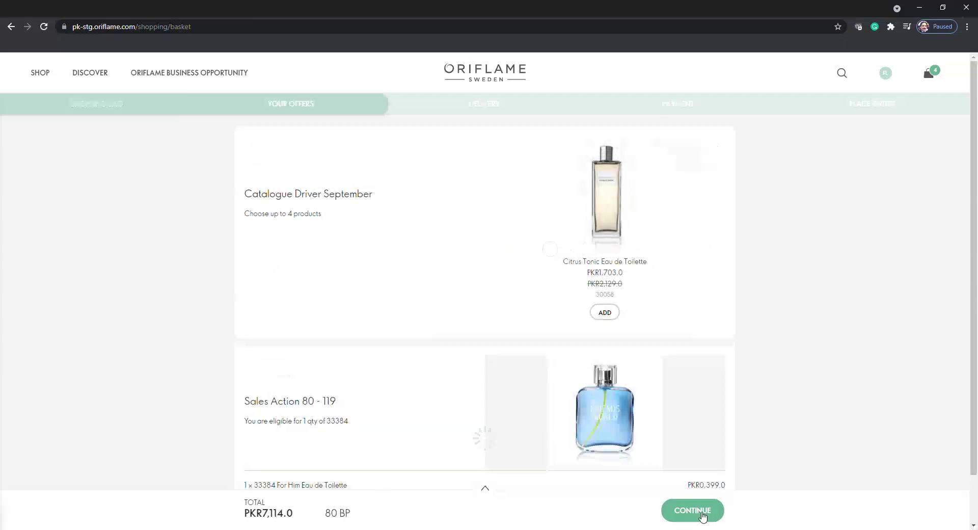
pyautogui.scroll(-1, 347, 326)
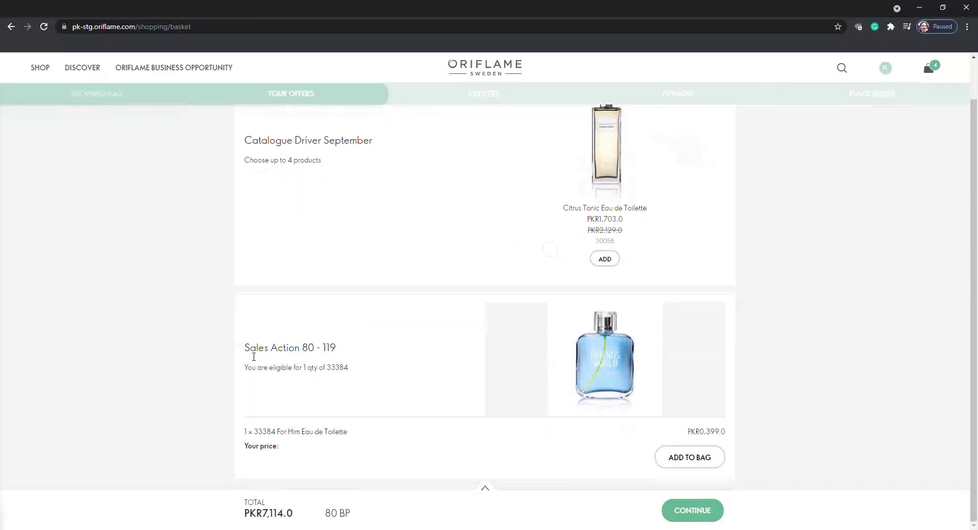
pyautogui.moveTo(246, 350); pyautogui.dragTo(339, 350)
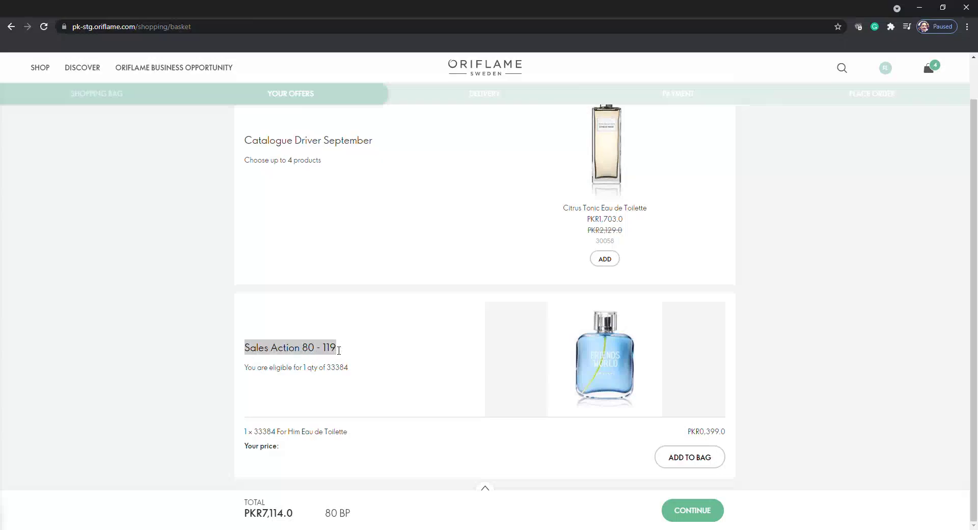
# - Add the Sales Action 80 - 119 offer to the bag, cancel it again and recheck the offer's 80 - 119 range
pyautogui.click(725, 460)
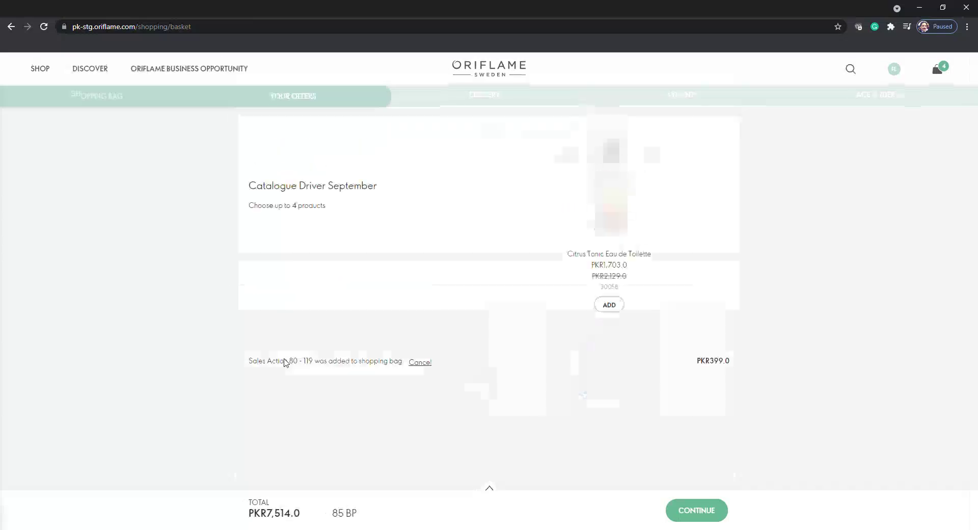
pyautogui.click(419, 371)
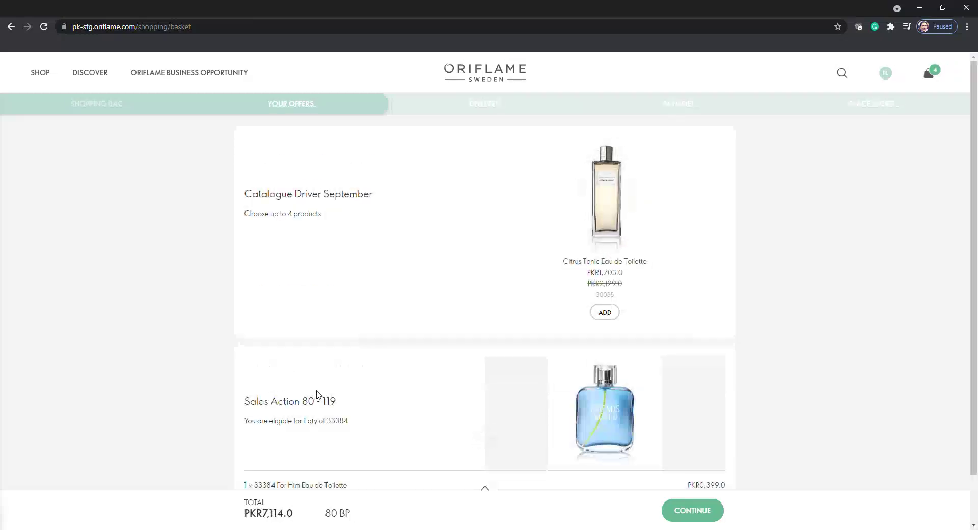
pyautogui.moveTo(339, 404); pyautogui.dragTo(309, 407)
pyautogui.scroll(-1, 738, 430)
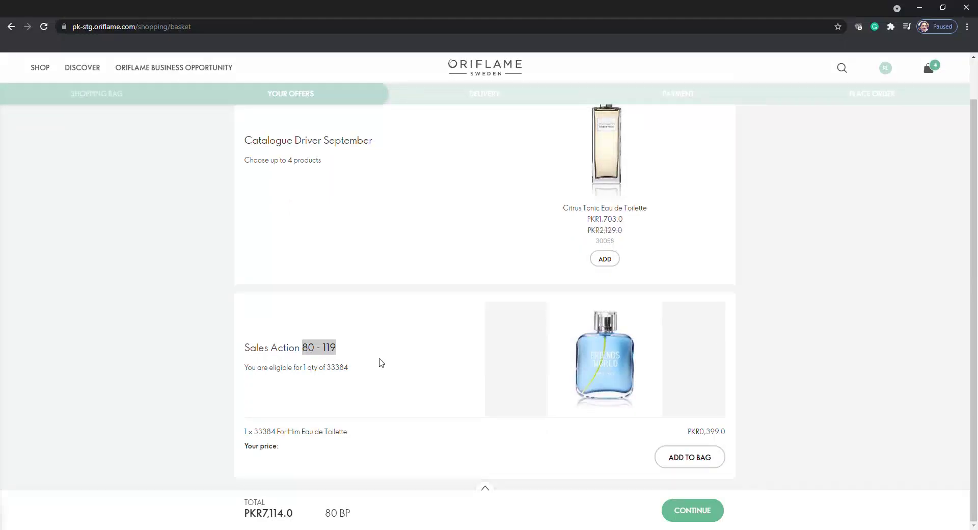
# - Return to the shopping bag, set the foot cream's quantity to 6 and view the offers available for that order
pyautogui.click(108, 94)
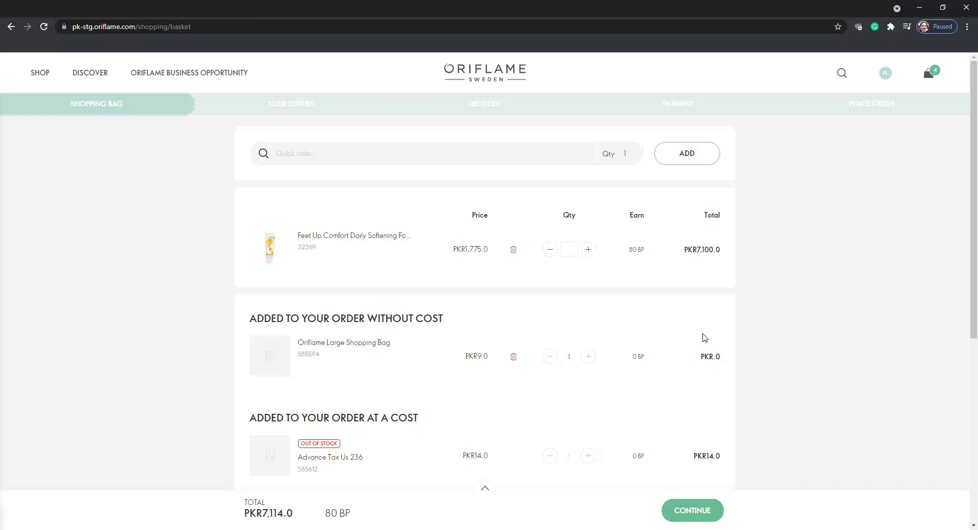
pyautogui.click(589, 252)
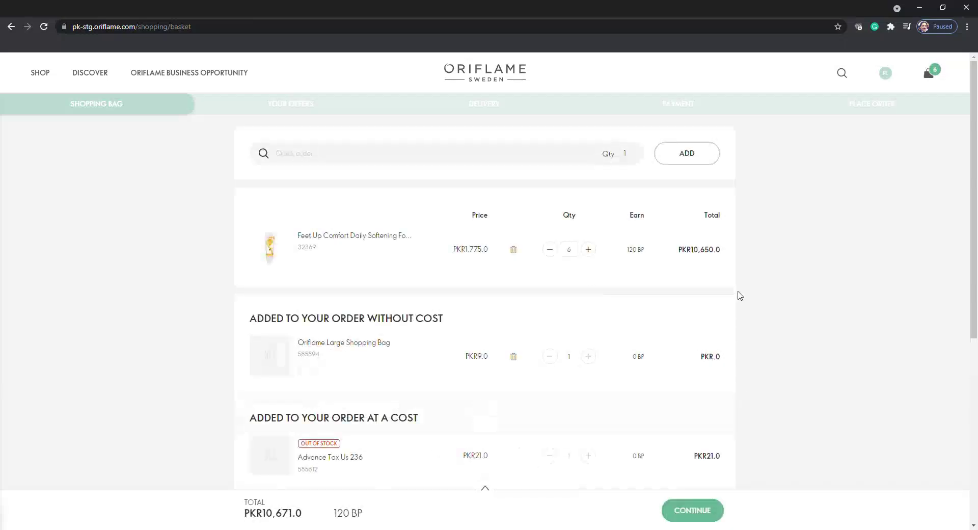
pyautogui.click(709, 511)
pyautogui.scroll(-3, 425, 404)
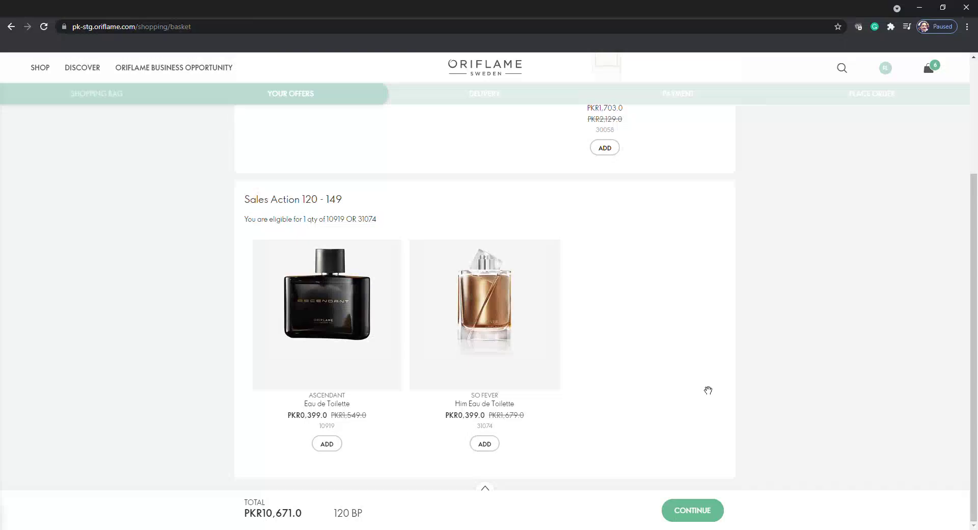
pyautogui.scroll(3, 561, 408)
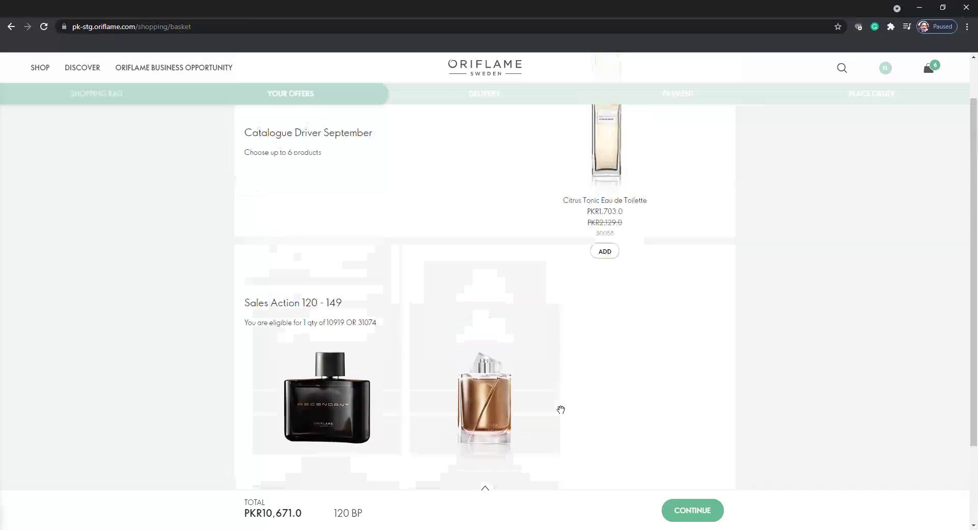
# - Raise the foot cream's quantity to 8 in the shopping bag and examine the sales action offered at that level
pyautogui.click(112, 109)
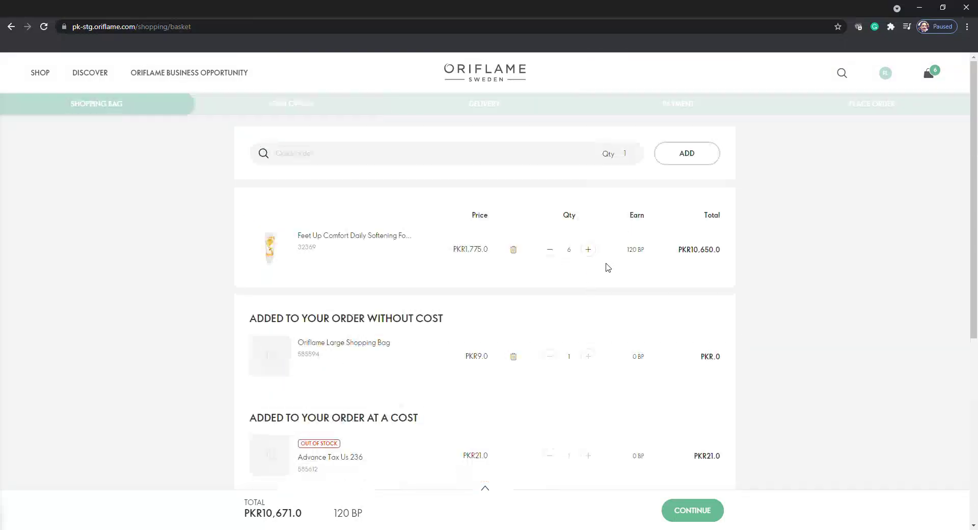
pyautogui.click(589, 249)
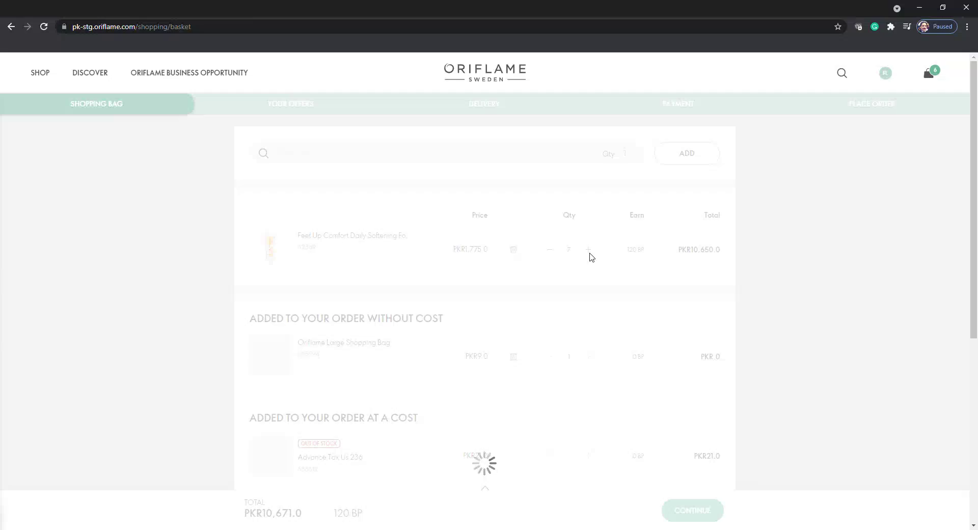
pyautogui.click(589, 255)
pyautogui.scroll(-1, 708, 403)
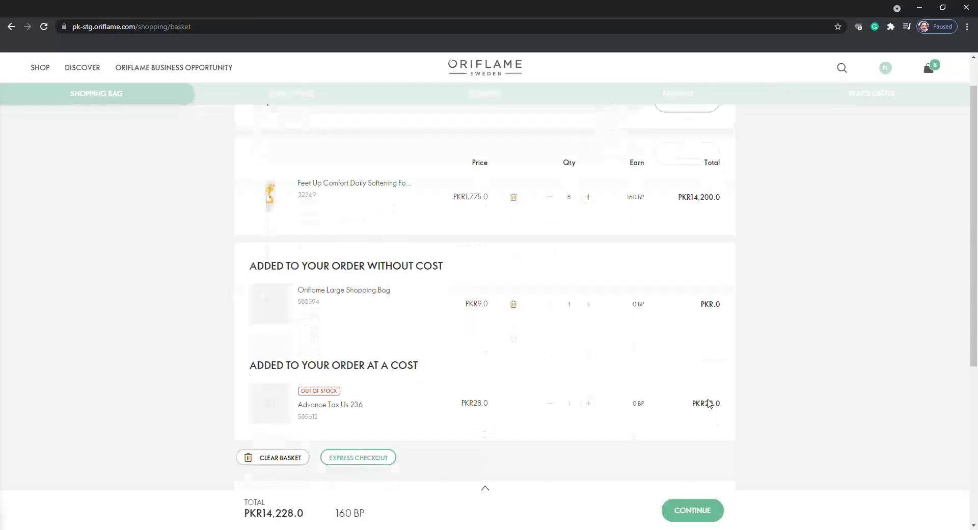
pyautogui.click(716, 513)
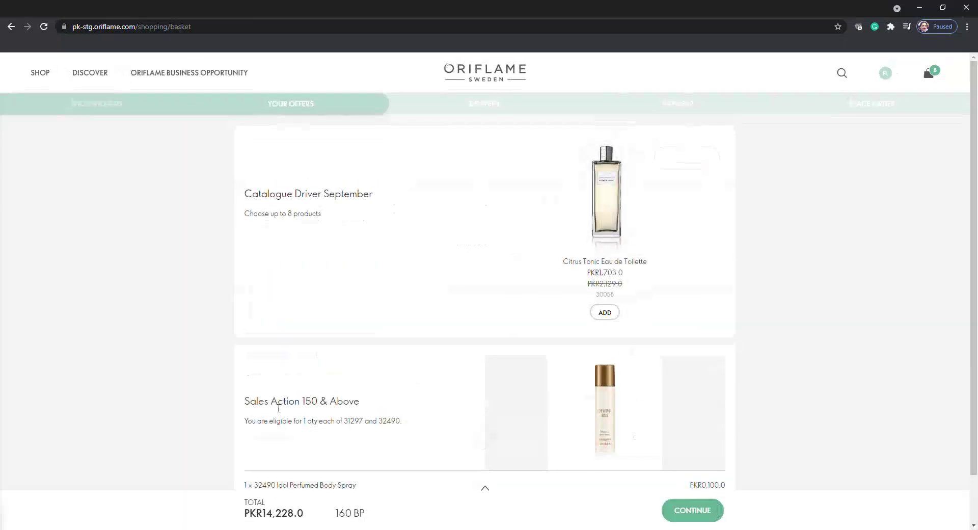
pyautogui.moveTo(257, 405); pyautogui.dragTo(382, 415)
pyautogui.click(396, 391)
# - Go back to the shopping bag and reduce the foot cream's quantity to 4
pyautogui.click(91, 106)
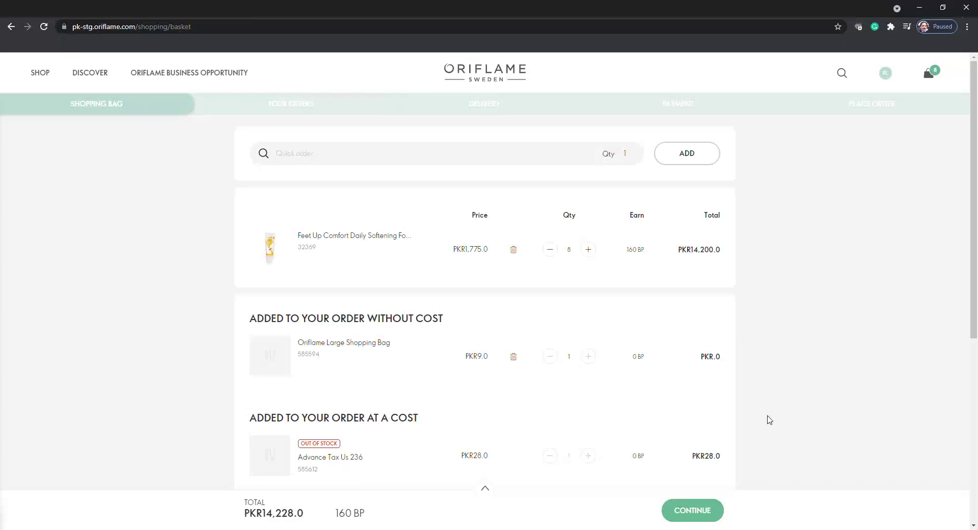
pyautogui.click(550, 253)
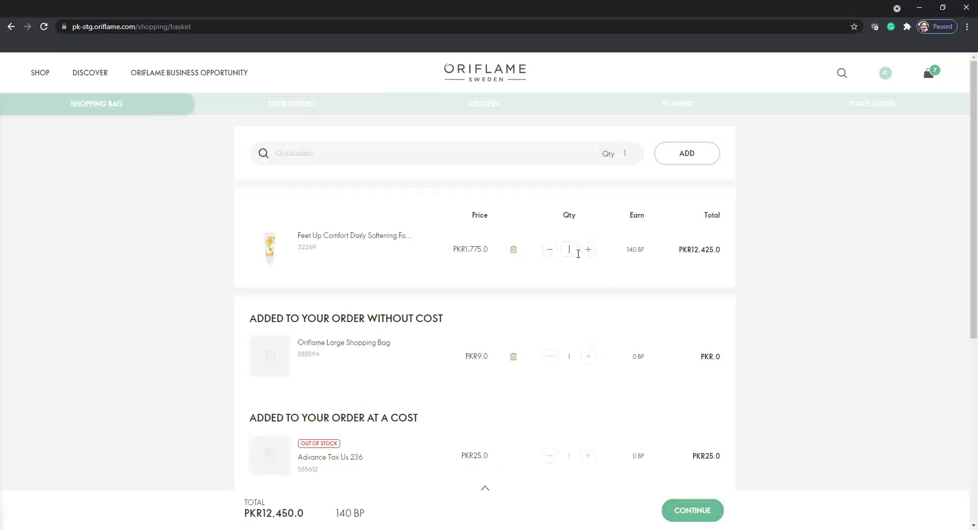
pyautogui.click(578, 299)
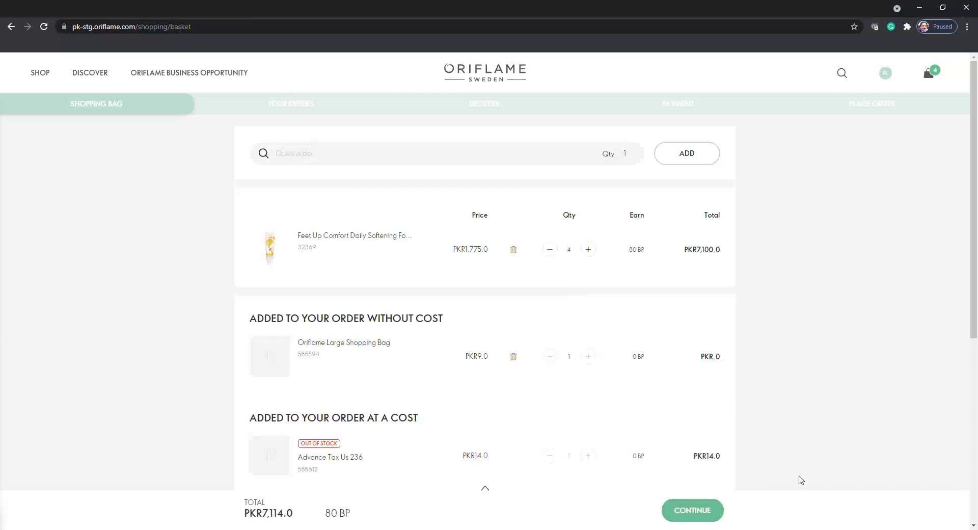
# - Add the Sales Action 80 - 119 offer to the bag and check it under the basket's checkout offers
pyautogui.click(719, 514)
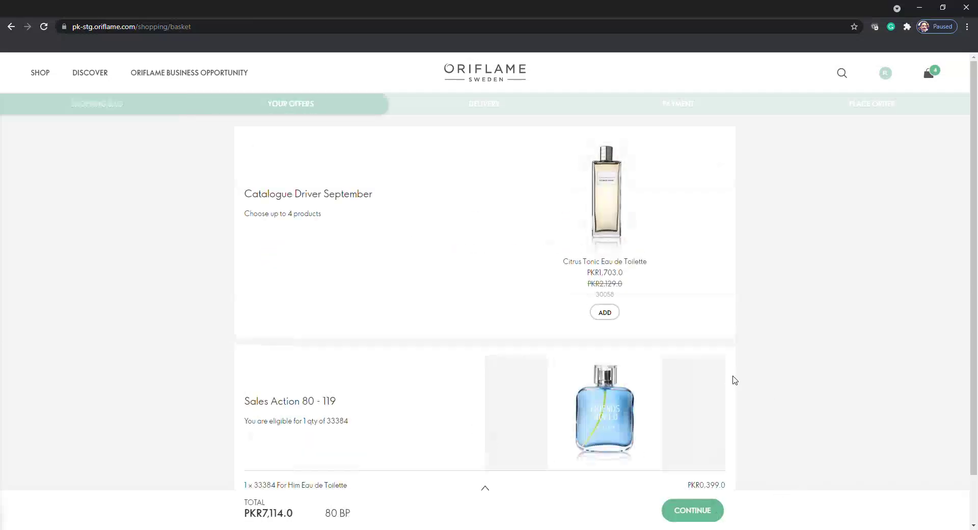
pyautogui.scroll(-1, 735, 381)
pyautogui.click(692, 464)
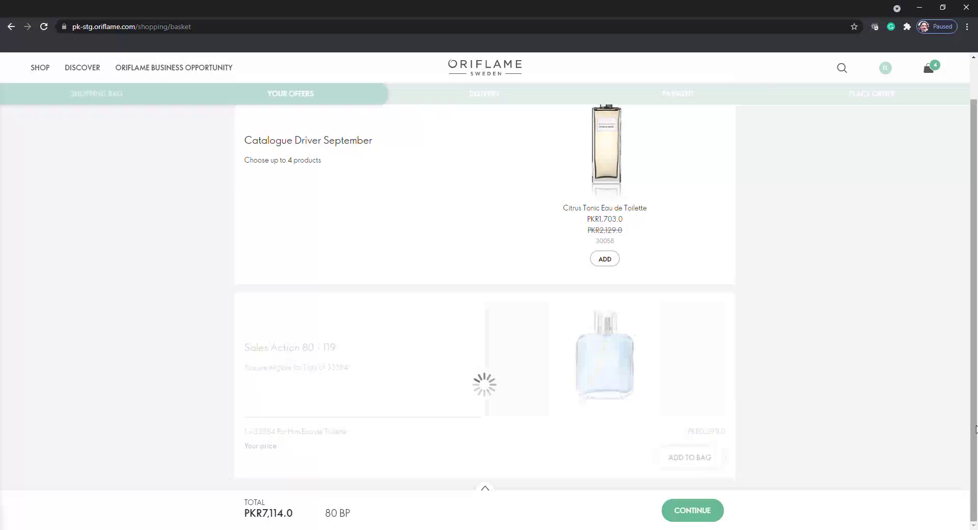
pyautogui.click(124, 104)
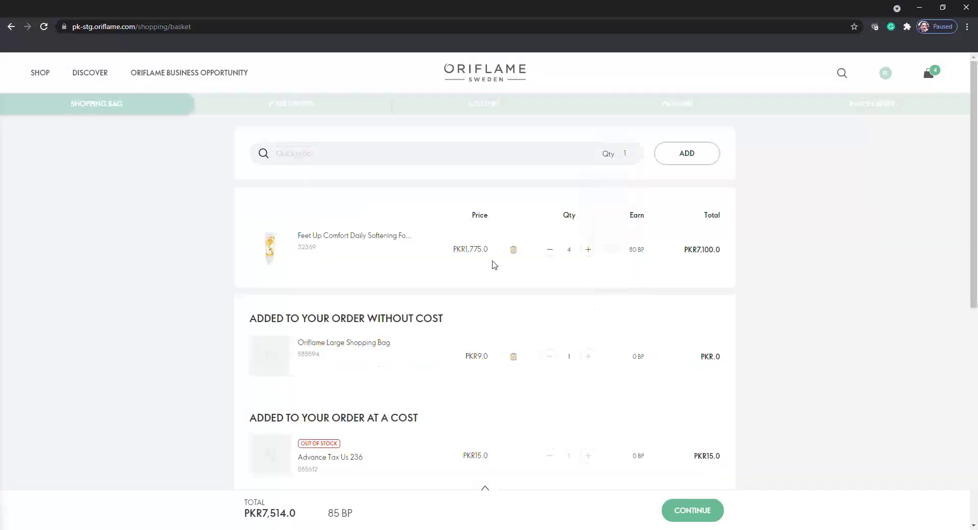
pyautogui.scroll(-8, 648, 347)
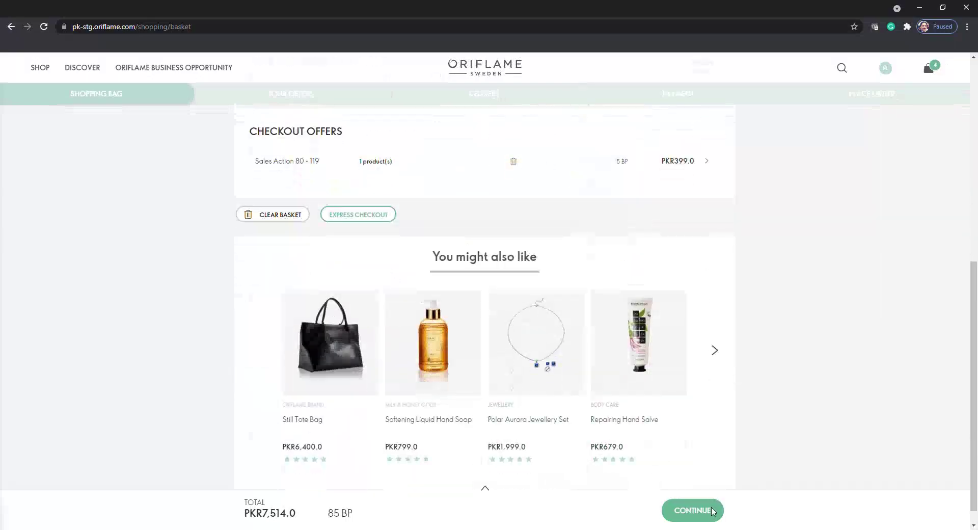
# - Proceed through checkout with the last used delivery option and select DummyPaySuccess (for testing purposes only) as the payment method
pyautogui.click(711, 514)
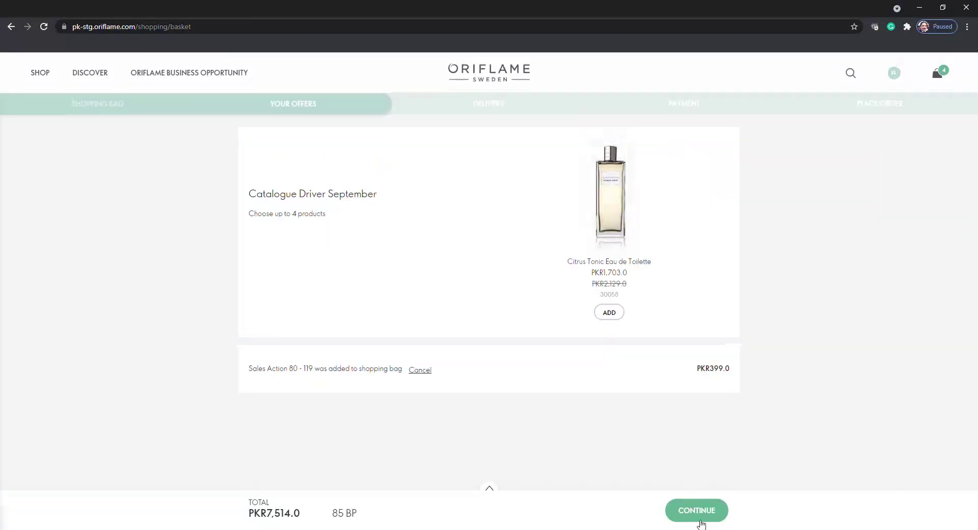
pyautogui.click(701, 520)
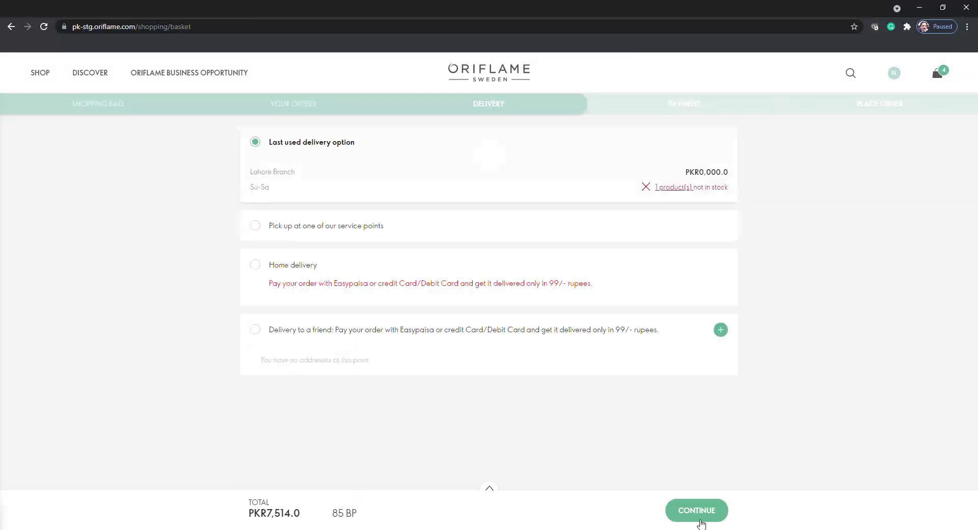
pyautogui.click(701, 521)
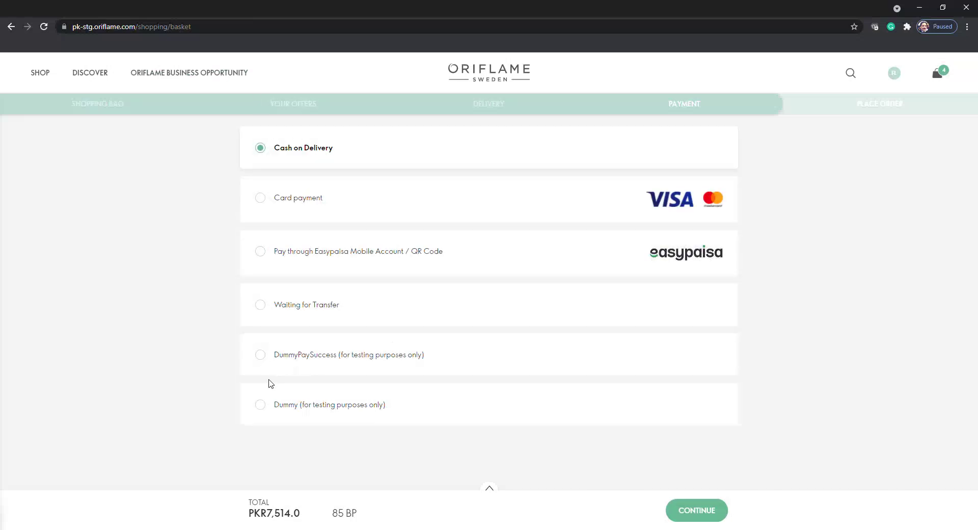
pyautogui.click(261, 355)
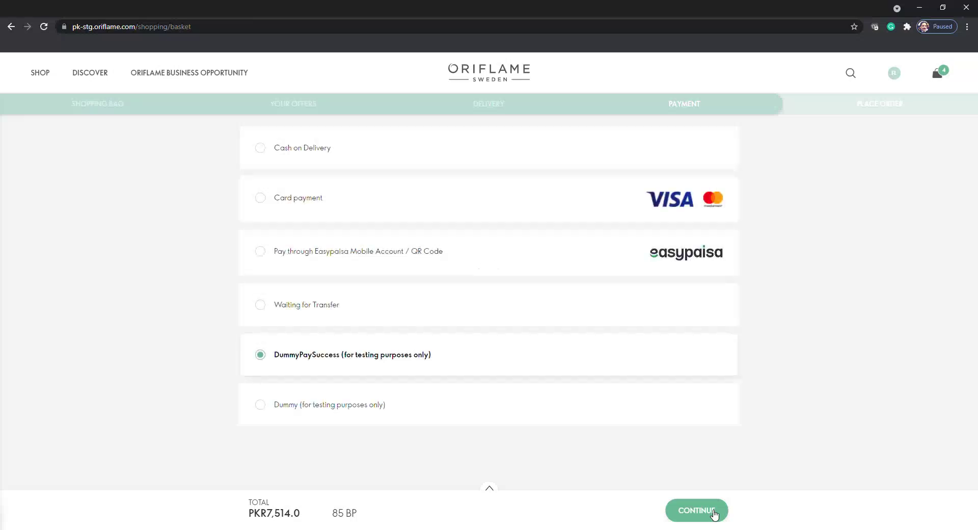
pyautogui.click(715, 515)
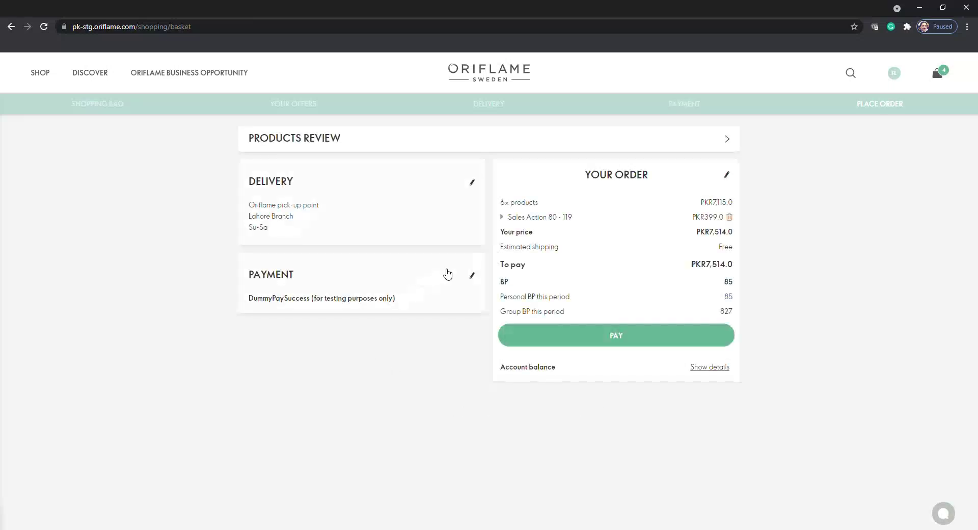
# - Expand the products review, check the ordered items and the checkout offer, and pay for the order
pyautogui.click(622, 144)
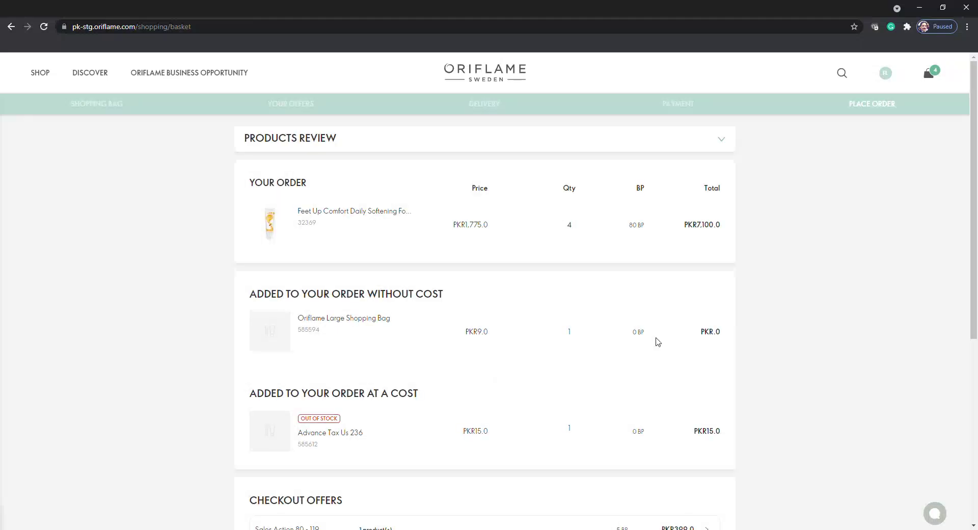
pyautogui.scroll(-3, 637, 290)
pyautogui.scroll(3, 398, 426)
pyautogui.scroll(-4, 332, 432)
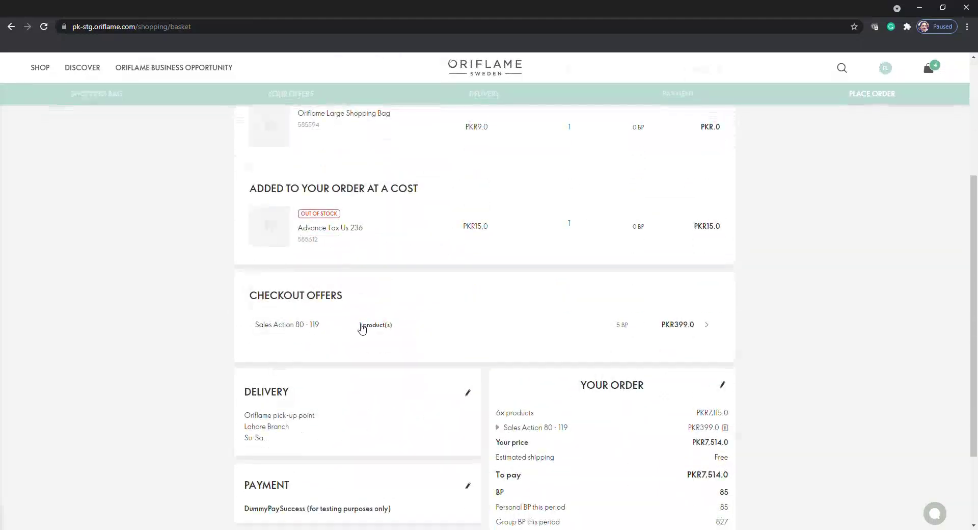
pyautogui.scroll(-2, 717, 403)
pyautogui.scroll(-1, 716, 402)
pyautogui.click(611, 437)
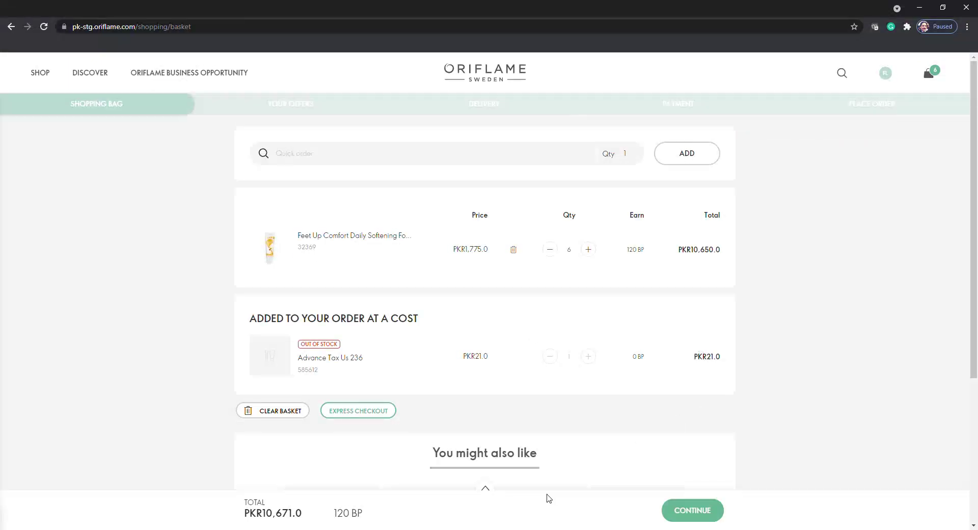
# - Open the order summary of the new basket with six foot creams and examine its BP and Personal BP this period
pyautogui.click(487, 488)
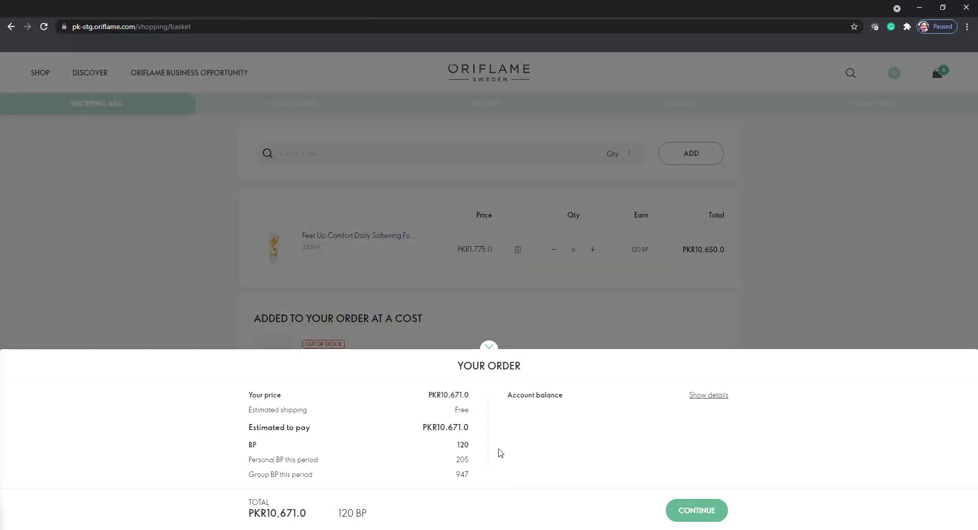
pyautogui.tripleClick(464, 444)
pyautogui.tripleClick(463, 461)
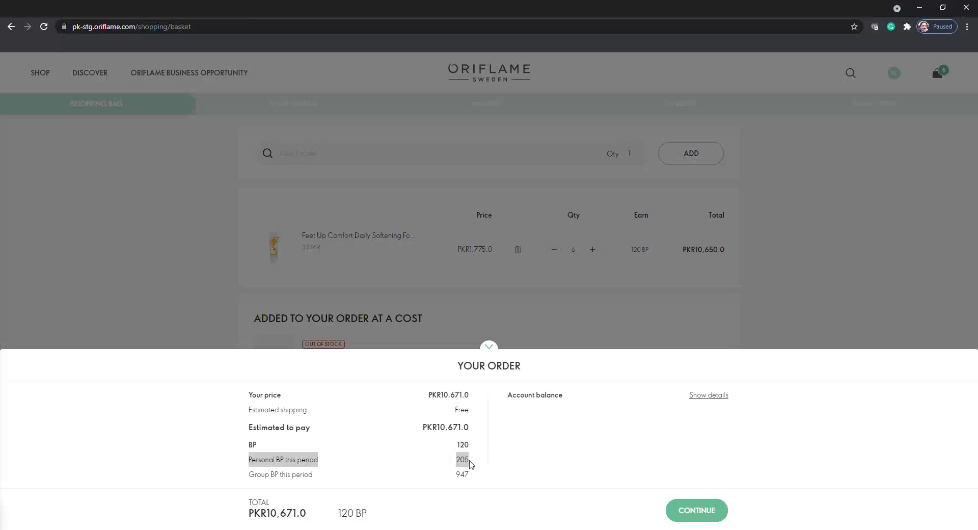
pyautogui.click(489, 349)
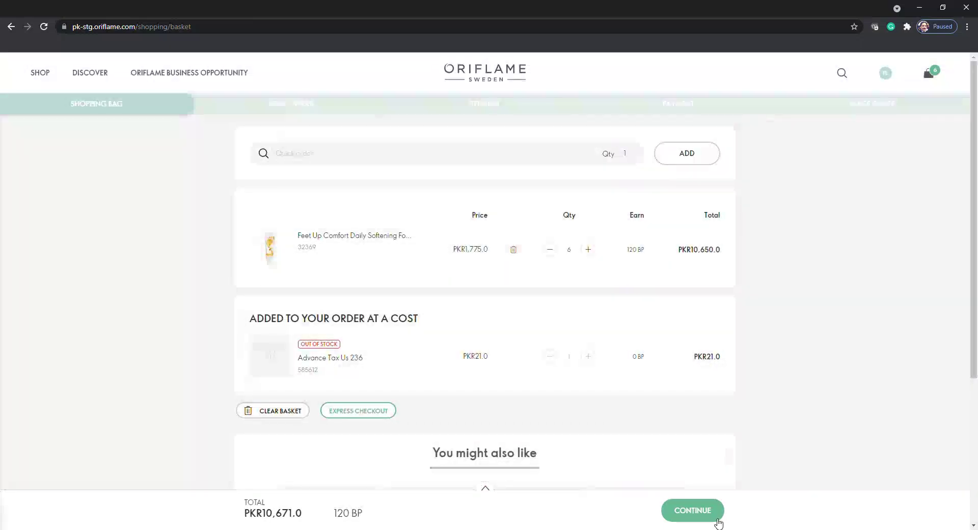
# - Continue to the offers for the new basket and examine the sales action and its eligible products
pyautogui.click(714, 515)
pyautogui.scroll(-2, 515, 437)
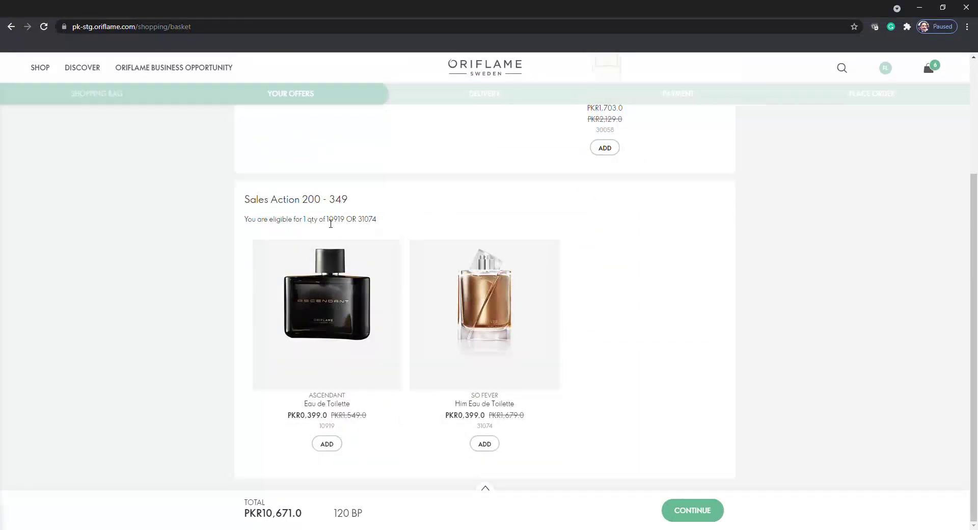
# - Choose the Ascendant Eau de Toilette (10919) from the Sales Action 200 - 349 offer and add it to the bag
pyautogui.moveTo(301, 200); pyautogui.dragTo(357, 200)
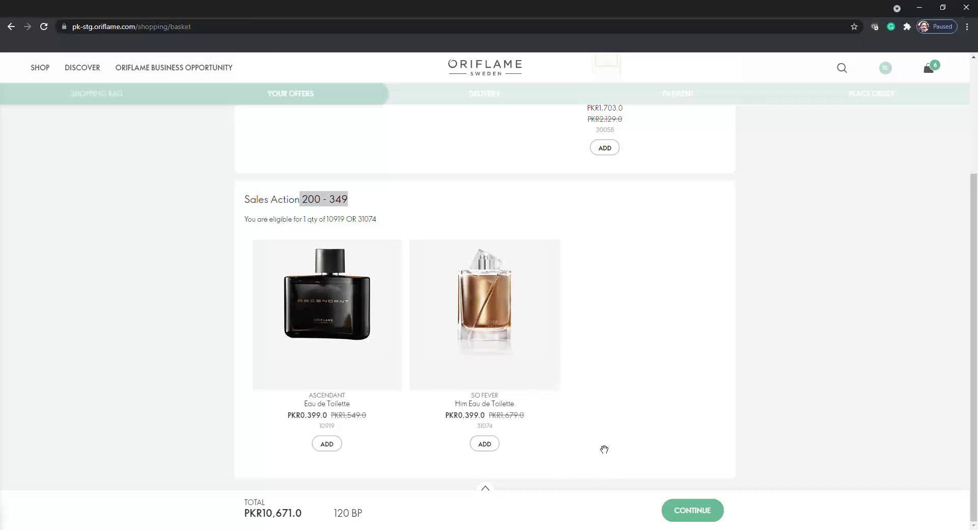
pyautogui.click(327, 443)
pyautogui.scroll(-2, 446, 395)
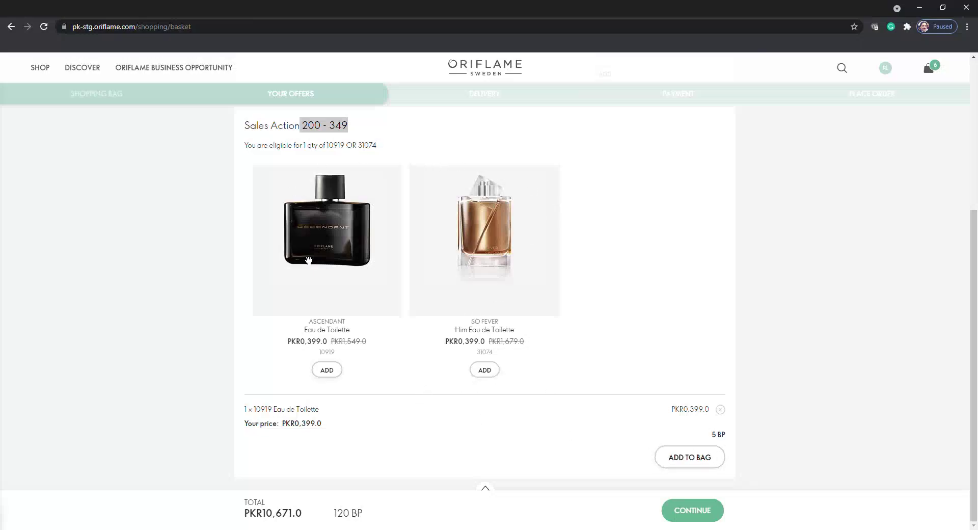
pyautogui.moveTo(359, 146); pyautogui.dragTo(341, 146)
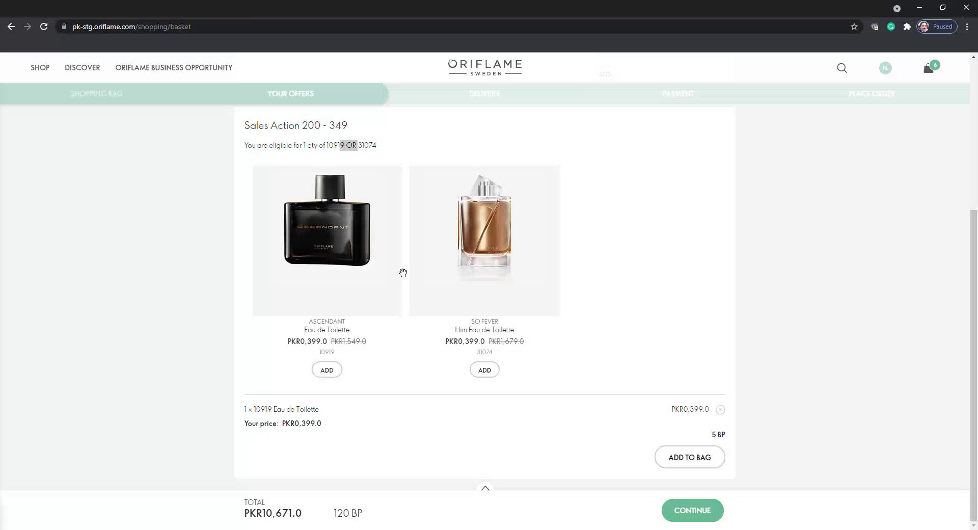
pyautogui.click(682, 464)
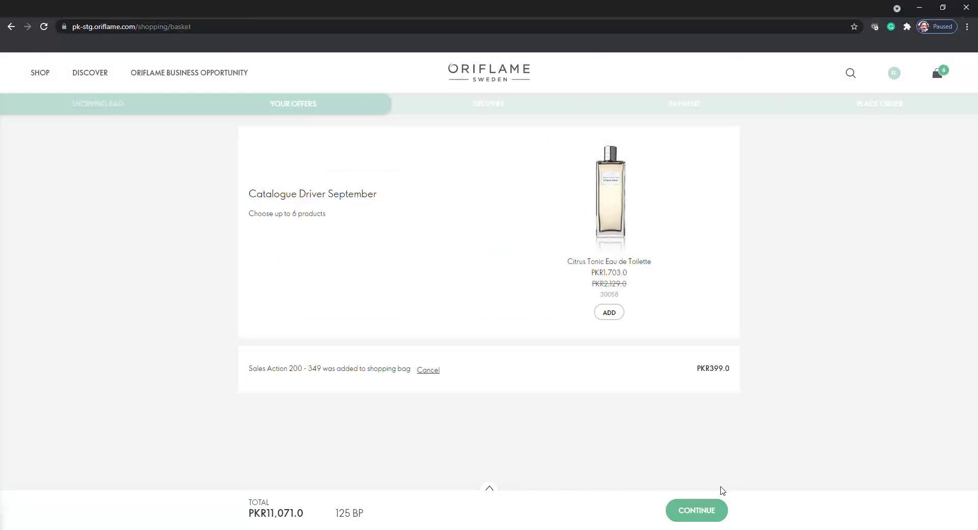
# - Proceed from the offers to order placement, keeping the last used delivery option and the DummyPaySuccess payment method
pyautogui.click(710, 510)
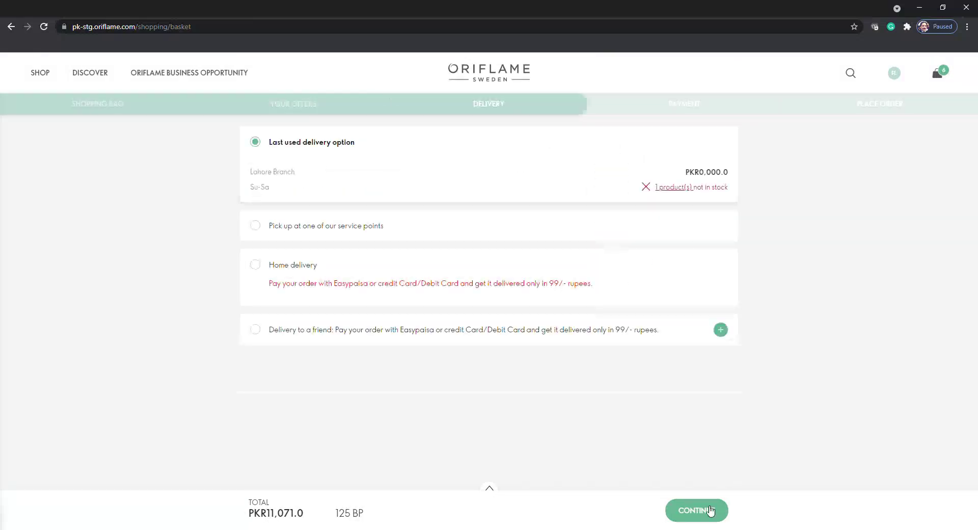
pyautogui.click(711, 510)
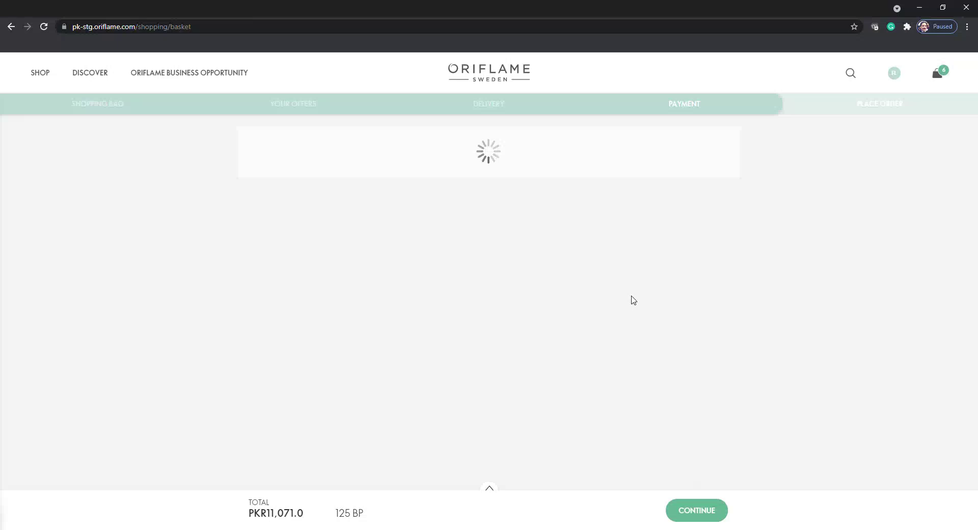
pyautogui.click(711, 514)
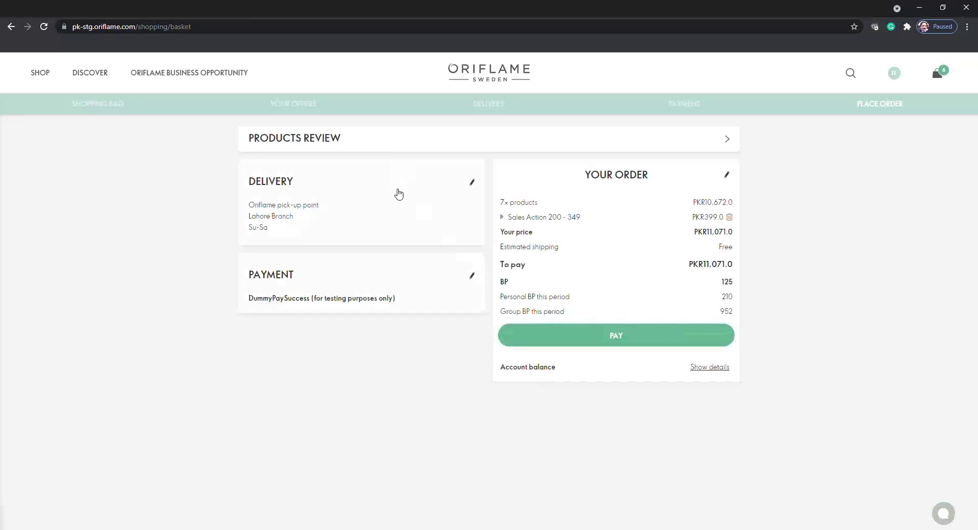
# - Expand the products review, check the Sales Action 200 - 349 checkout offer, and pay for the order
pyautogui.click(353, 135)
pyautogui.scroll(-4, 479, 357)
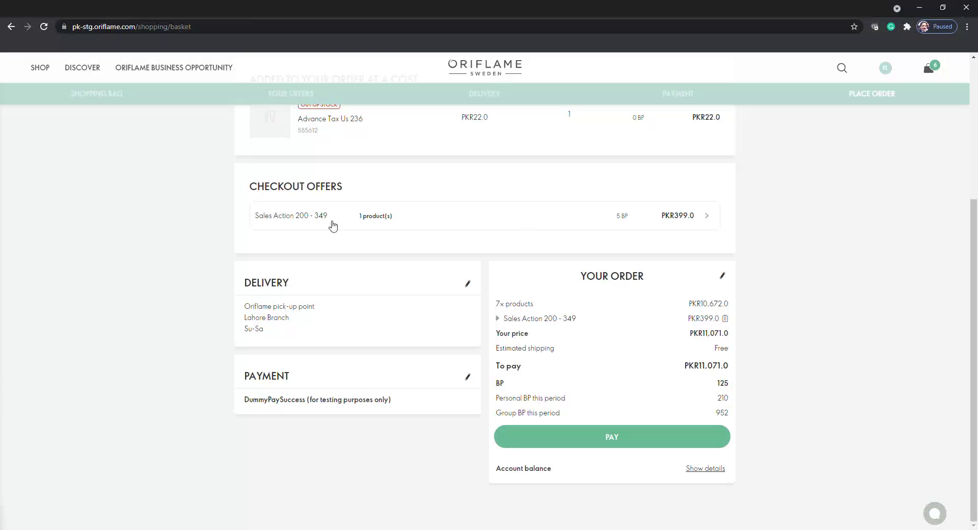
pyautogui.scroll(4, 701, 335)
pyautogui.scroll(-4, 701, 335)
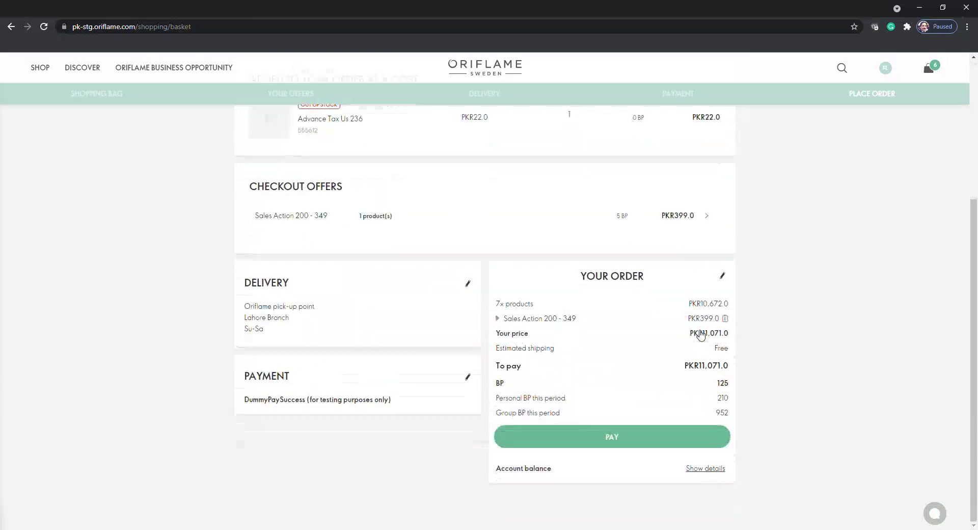
pyautogui.click(658, 443)
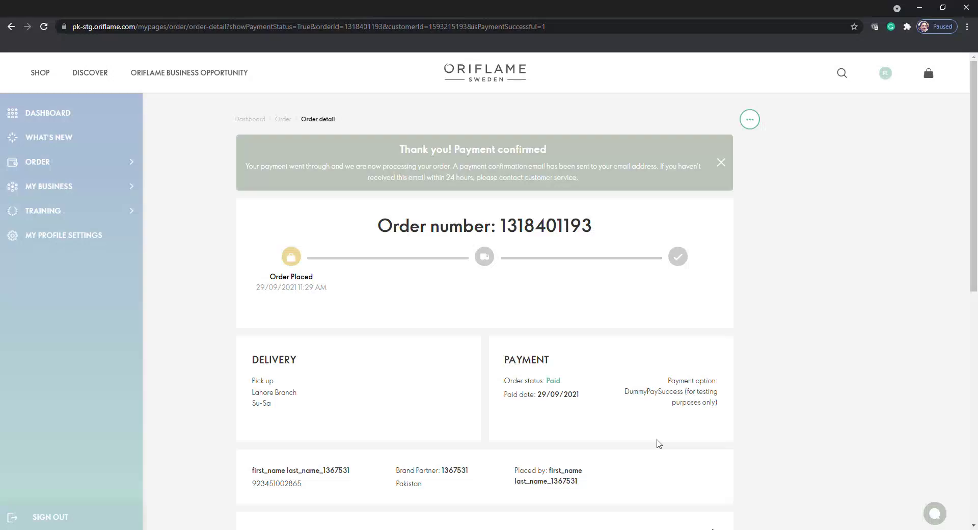
# - Continue from the new basket with ten Tremendous Fierce mascaras to its offers and examine the Sales Action 350 & Above
pyautogui.click(936, 72)
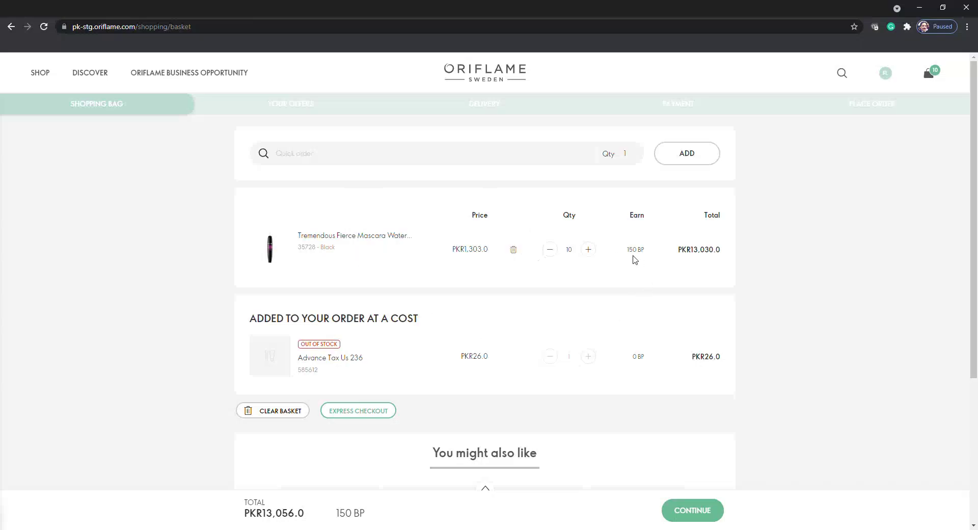
pyautogui.click(710, 512)
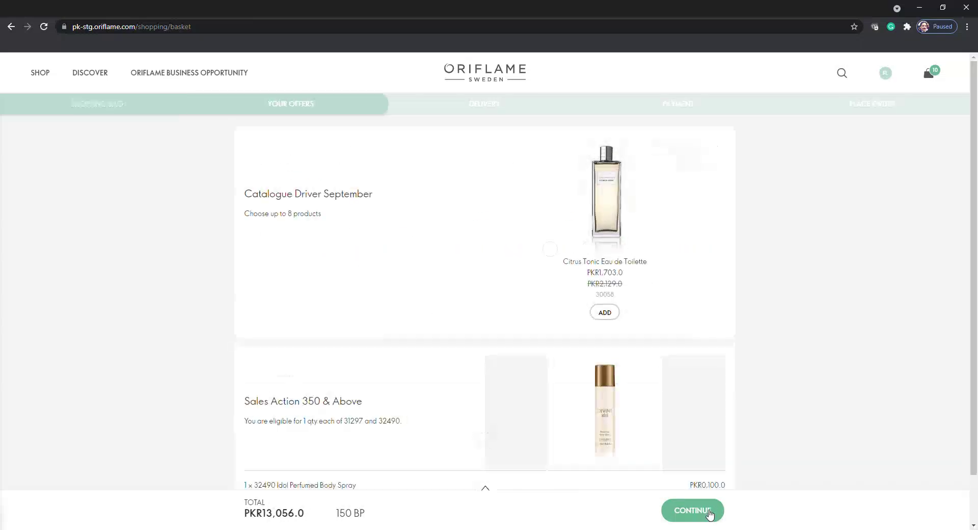
pyautogui.moveTo(251, 404); pyautogui.dragTo(379, 406)
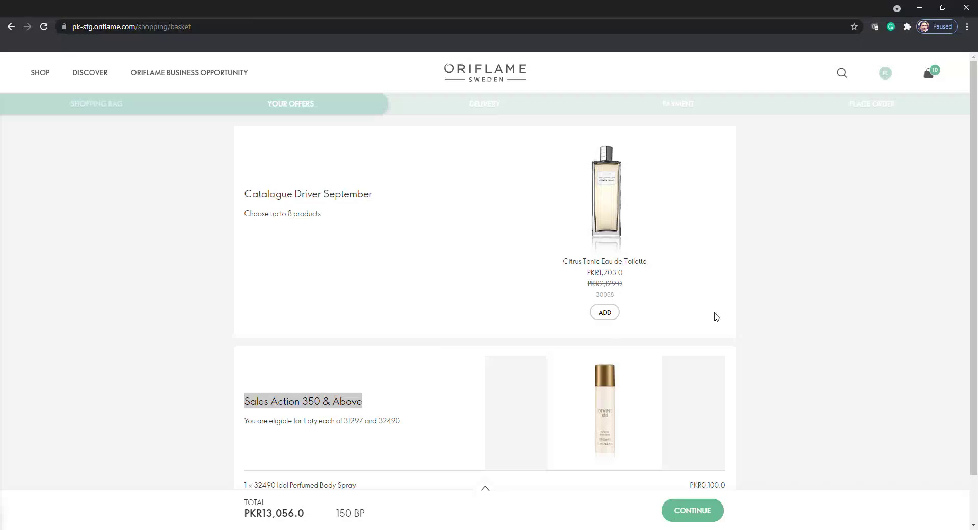
# - Return from the offers to the shopping bag containing the ten mascaras
pyautogui.moveTo(932, 75)
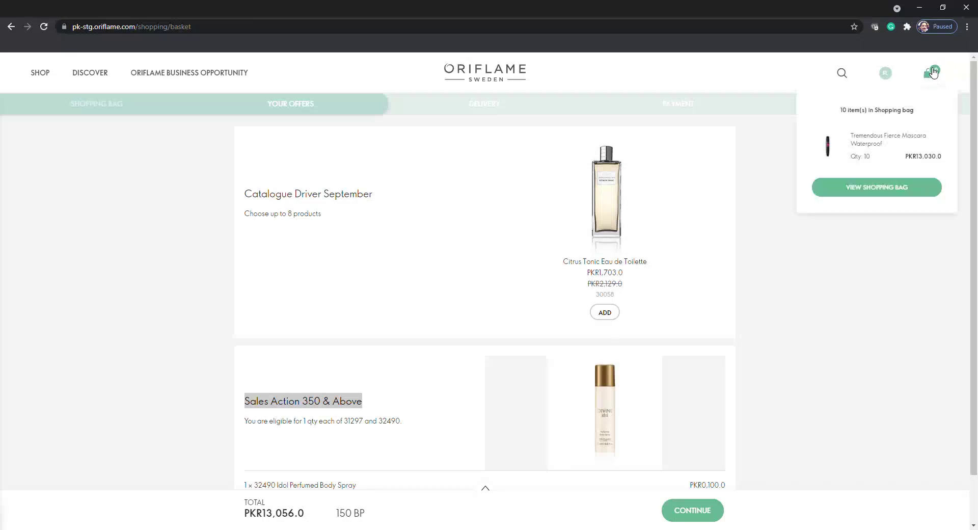
pyautogui.click(934, 73)
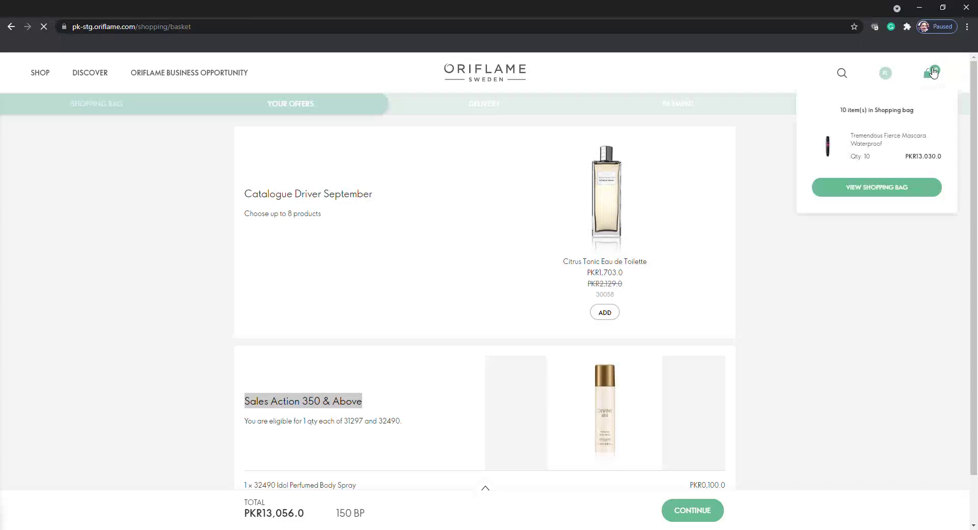